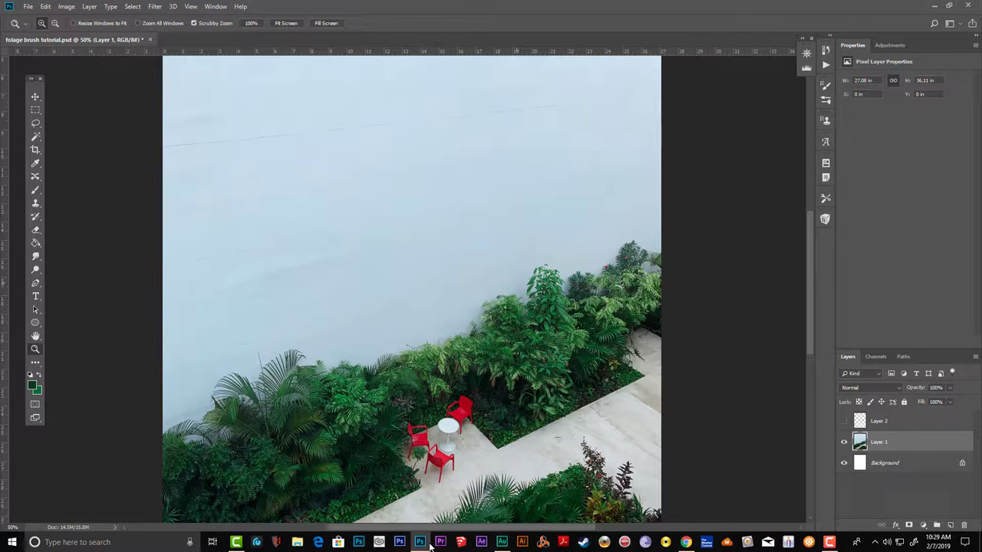
Lasso the tall leafy plant rising above the hedge on Layer 1 and paste a copy of it onto a new layer.
left_click_drag(504, 289, 541, 253)
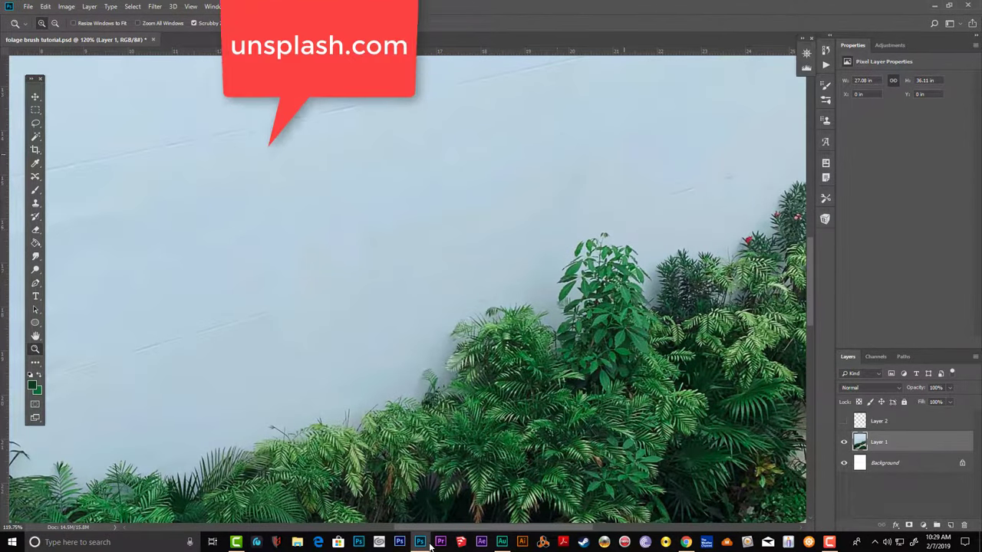
key("ctrl+plus")
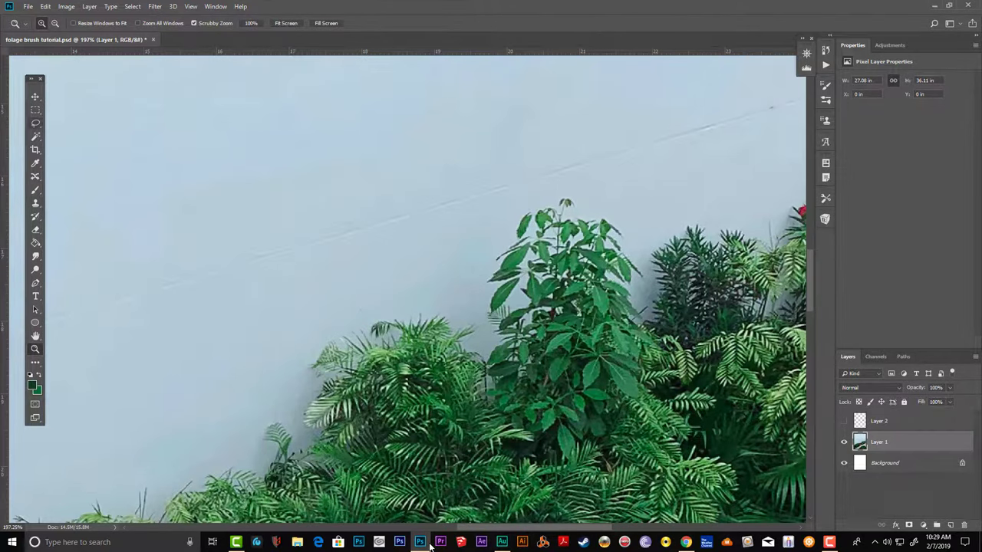
left_click(35, 124)
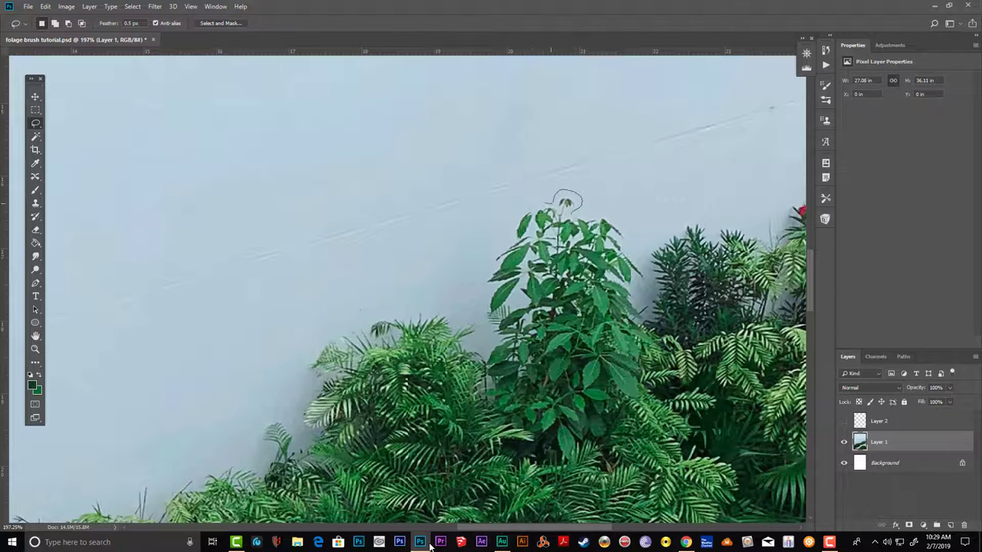
mouse_move(506, 238)
left_mouse_down()
mouse_move(522, 303)
mouse_move(566, 383)
mouse_move(620, 392)
mouse_move(620, 324)
mouse_move(573, 217)
mouse_move(575, 306)
left_mouse_up()
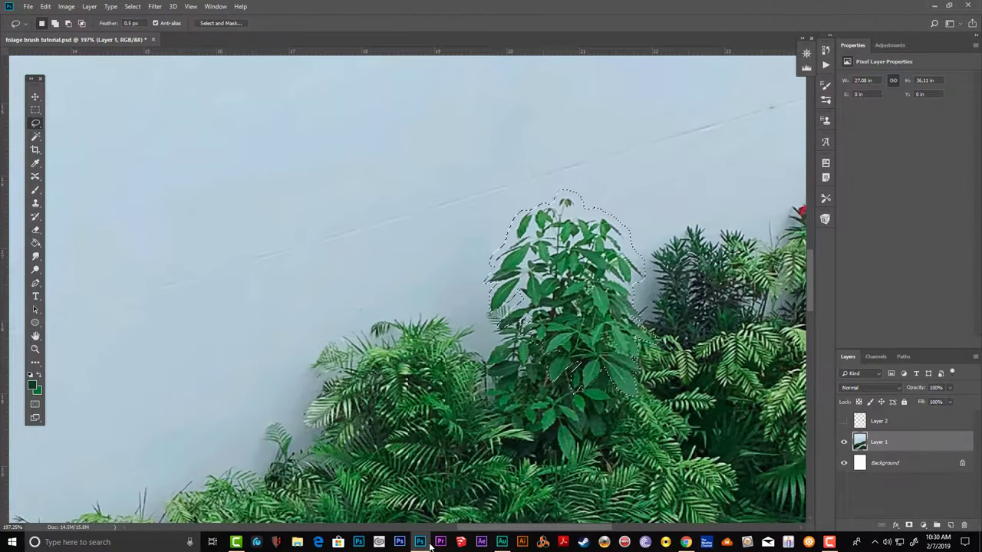
key("ctrl+c")
key("ctrl+v")
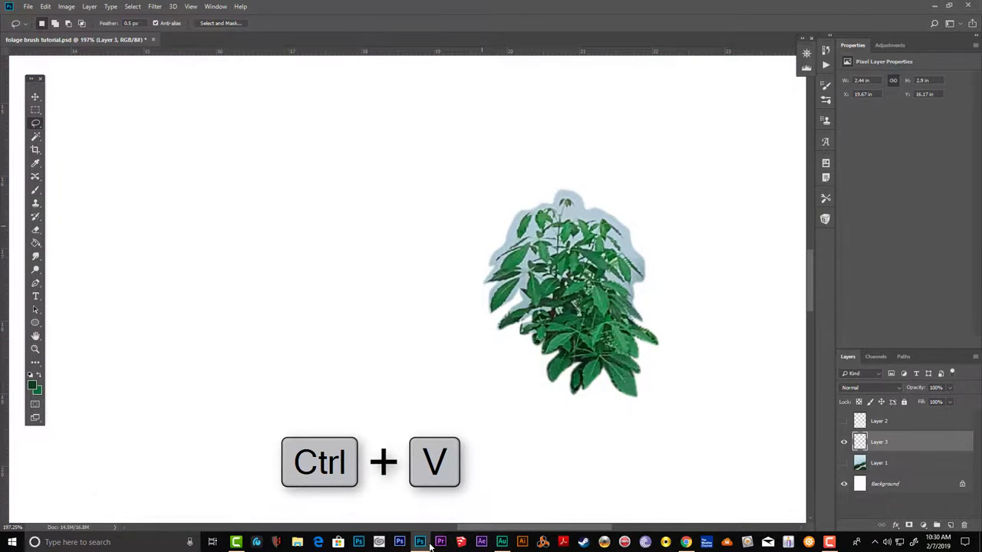
Apply Levels to the pasted plant with a shadow input of 109 and a highlight input of about 140.
key("ctrl+l")
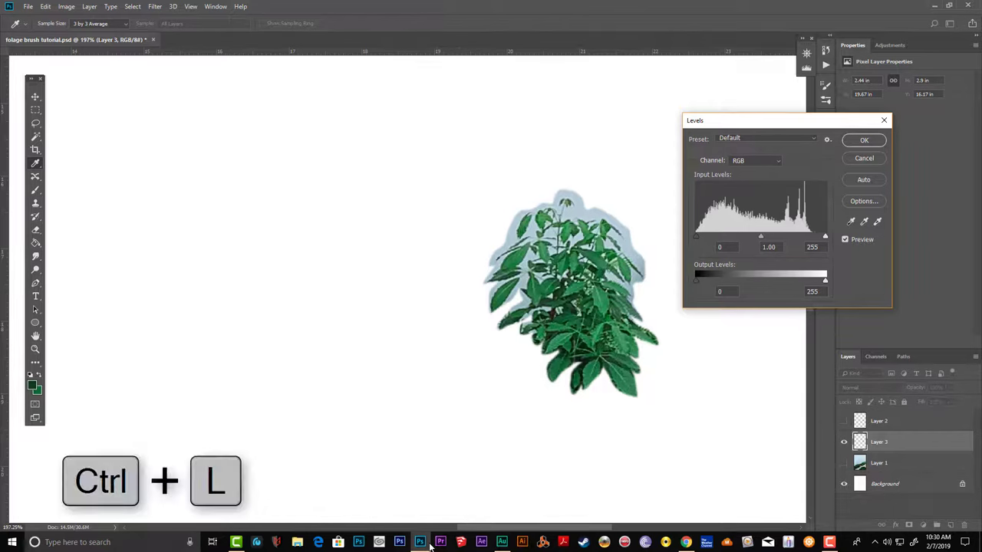
left_click_drag(695, 236, 751, 237)
left_click_drag(826, 236, 795, 236)
key("shift+Down")
key("shift+Down")
key("shift+Down")
key("shift+Down")
key("shift+Down")
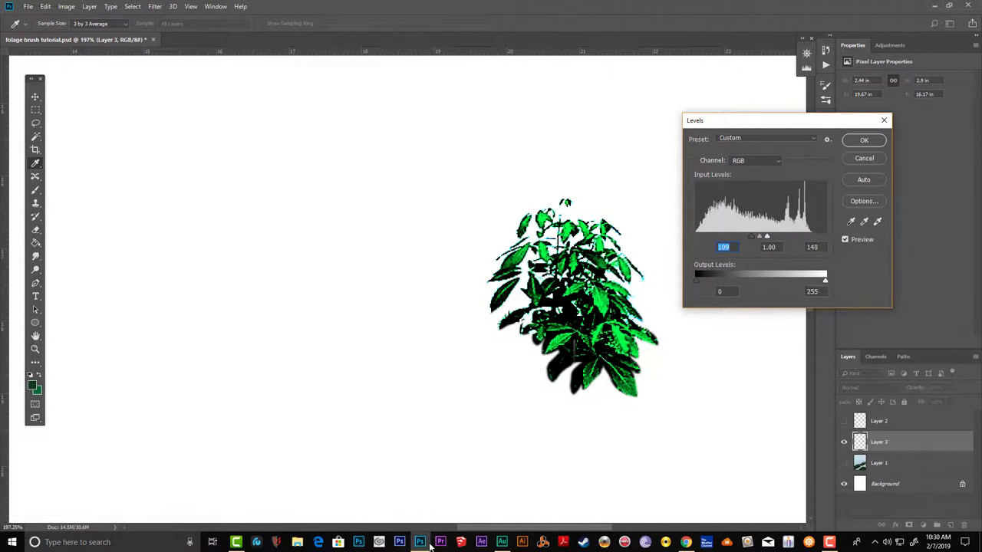
key("Tab")
key("Tab")
key("Down")
key("Return")
Choose an eraser from the eraser tool group to clean up the plant cutout.
key("l")
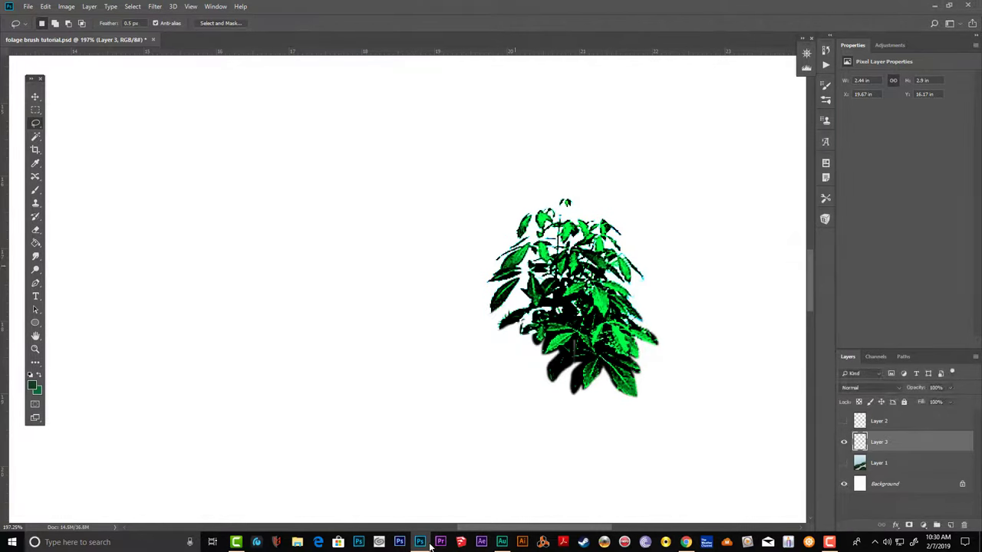
key("e")
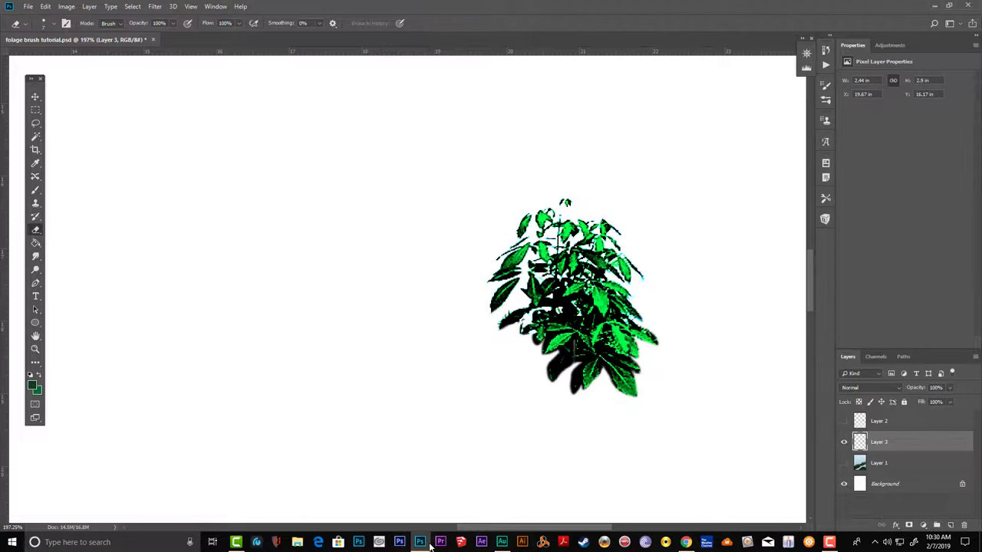
right_click(36, 230)
left_click(79, 230)
Fully desaturate the plant with Hue/Saturation and darken it with Levels into a solid black silhouette.
key("ctrl+u")
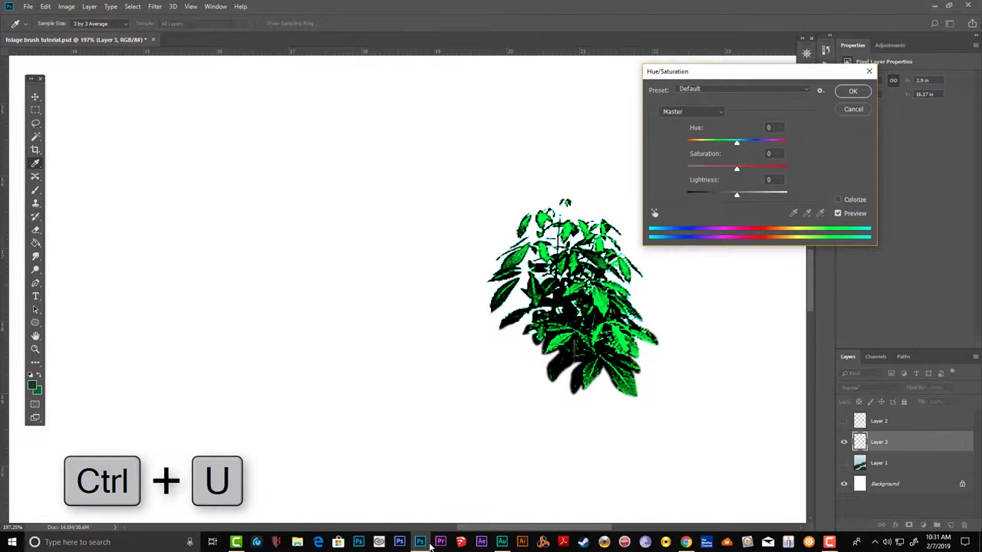
left_click_drag(736, 169, 687, 168)
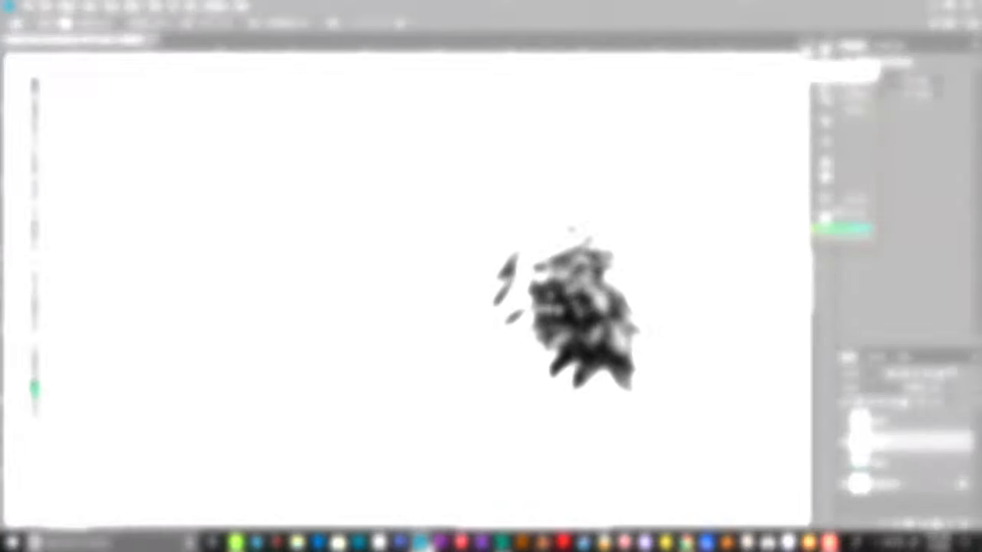
key("ctrl+l")
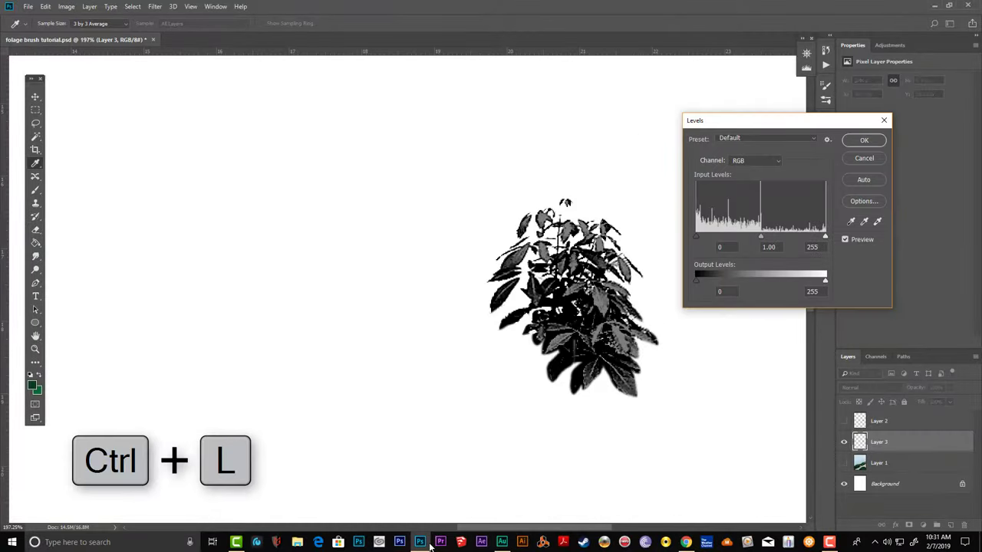
left_click_drag(696, 236, 755, 236)
key("Up")
key("Up")
key("Up")
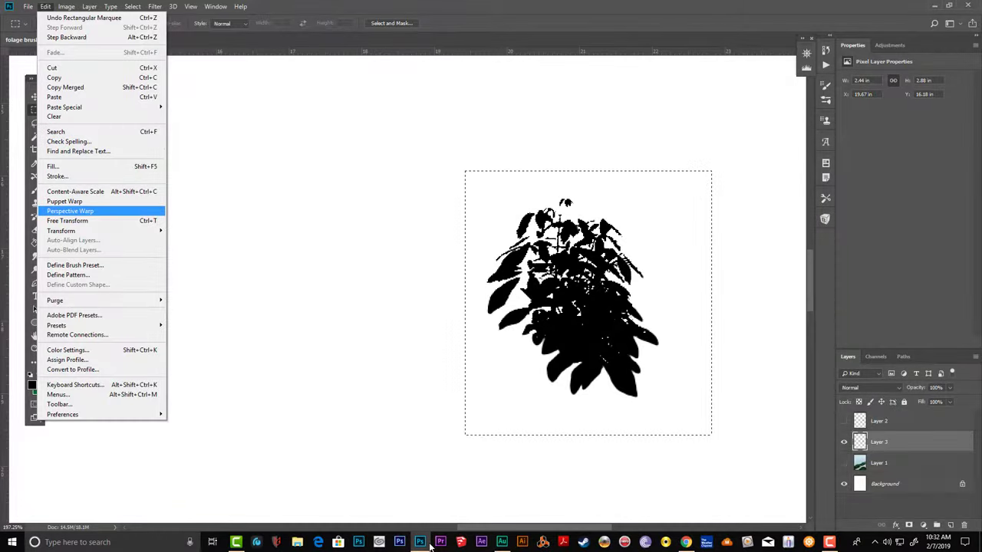
Define the marquee-selected plant silhouette as a brush preset named "test" and set the brush spacing to 90%.
left_click(81, 266)
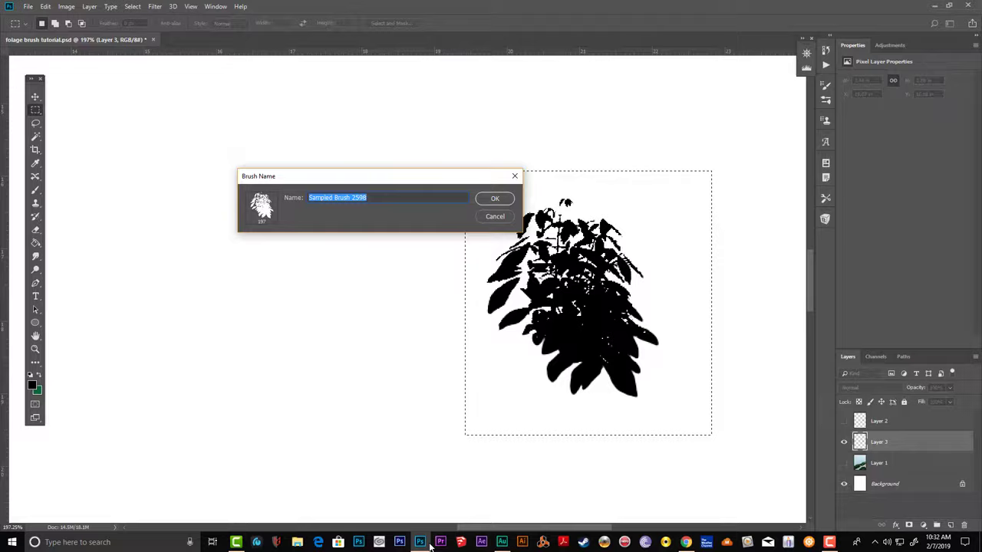
type("test")
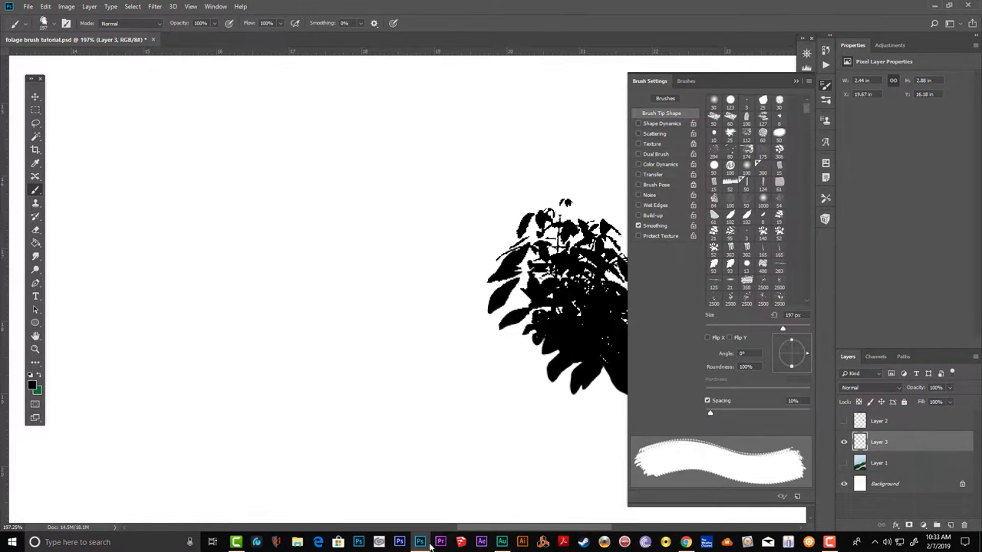
left_click_drag(710, 413, 752, 414)
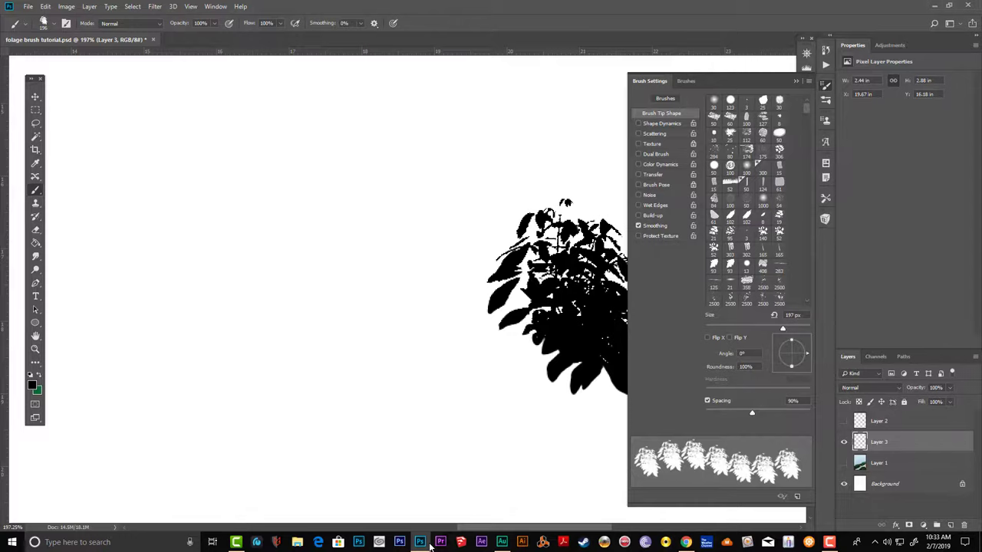
Enable Shape Dynamics for the brush with Pen Pressure size control, 68% minimum diameter and 50% size jitter.
left_click(661, 123)
left_click(761, 120)
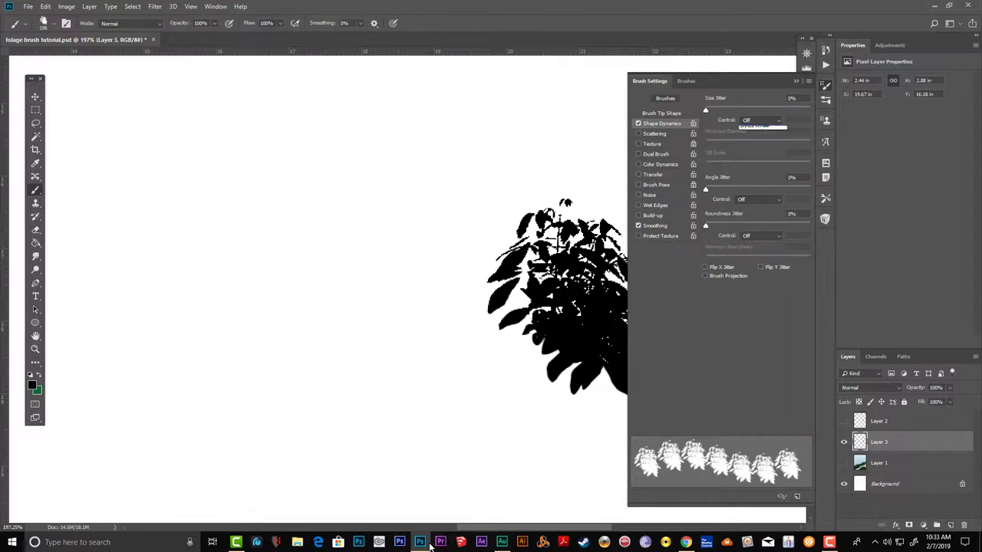
left_click(758, 154)
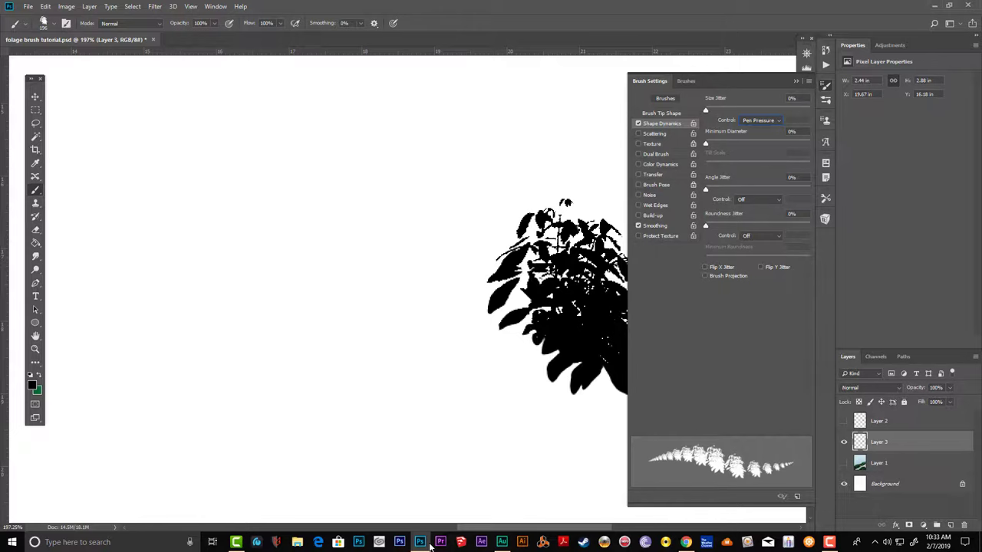
mouse_move(706, 143)
left_mouse_down()
mouse_move(766, 144)
mouse_move(705, 143)
left_mouse_up()
left_click_drag(706, 143, 777, 143)
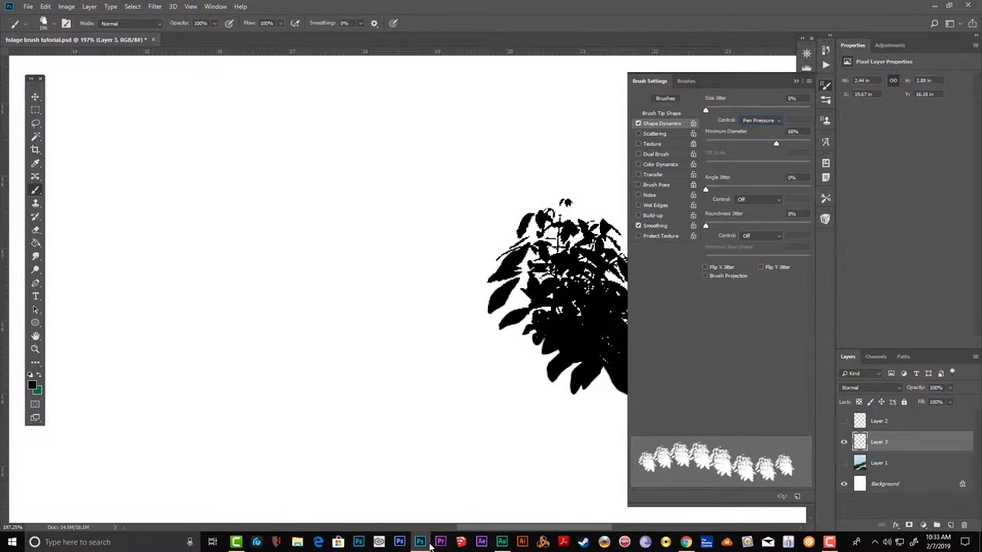
left_click_drag(705, 111, 757, 111)
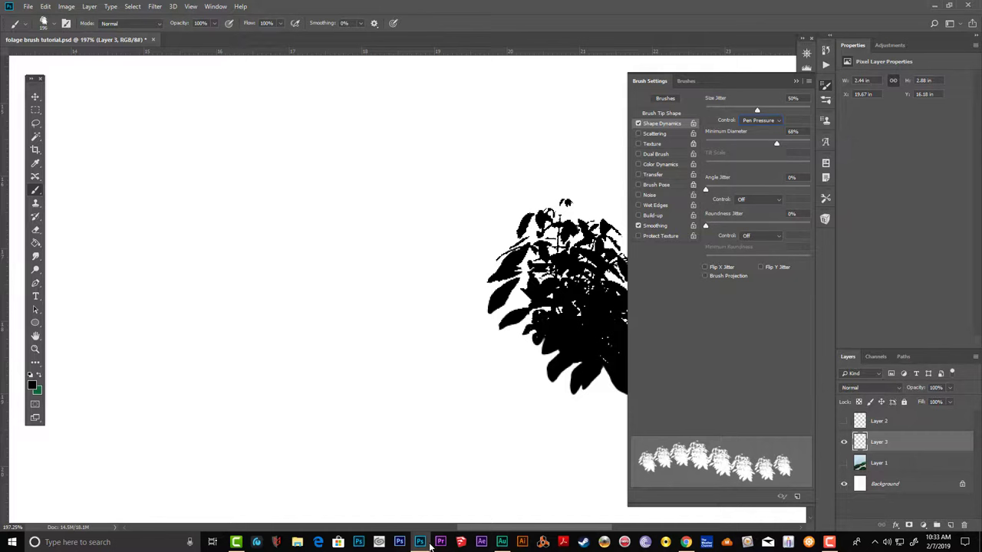
Stamp several overlapping plants with the new brush in the empty area beside the silhouette as a test.
left_click(261, 246)
left_click(297, 238)
left_click(350, 229)
left_click(385, 298)
left_click(301, 331)
left_click(393, 207)
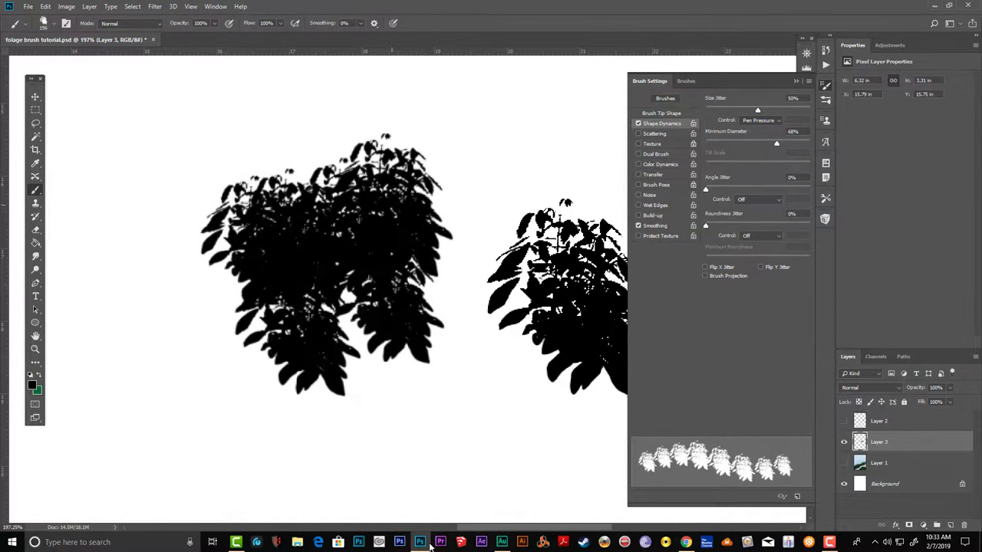
left_click(449, 182)
Set the size jitter to 87% and the minimum diameter to 34%, and stamp more test foliage around the existing cluster.
left_click_drag(758, 110, 796, 110)
left_click_drag(776, 143, 741, 143)
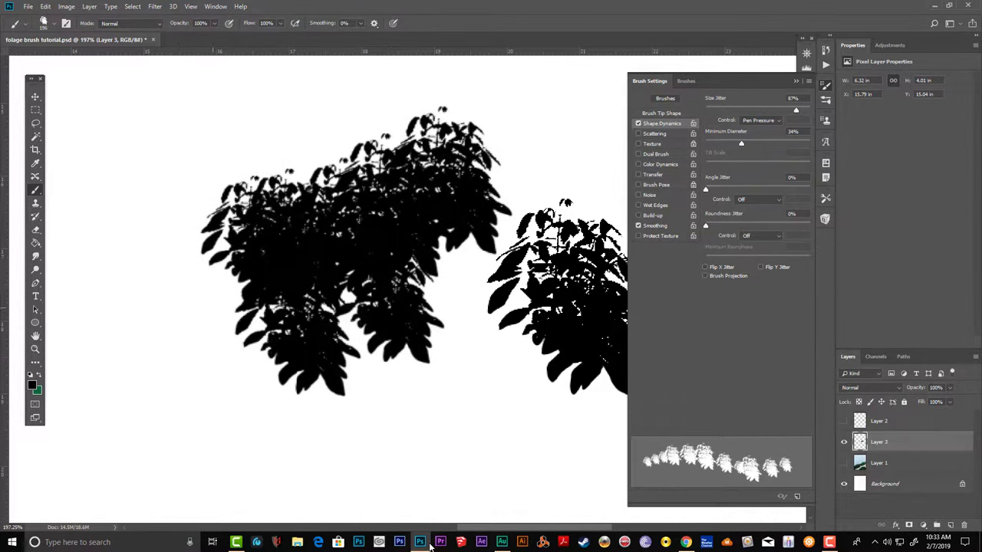
left_click(126, 320)
left_click(132, 282)
left_click(129, 251)
left_click(151, 254)
left_click(184, 313)
left_click(144, 343)
left_click(154, 205)
left_click(217, 140)
left_click(271, 127)
left_click(296, 123)
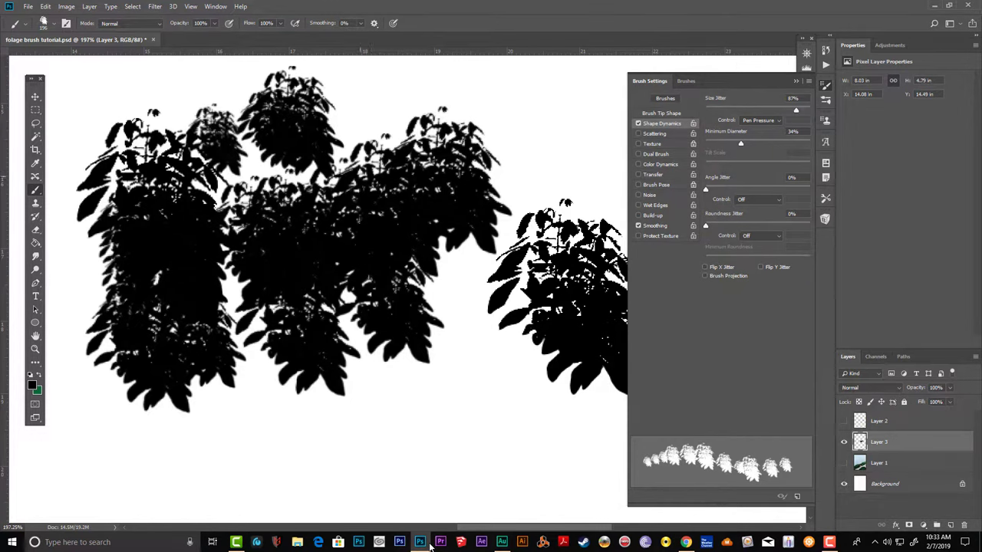
left_click(339, 114)
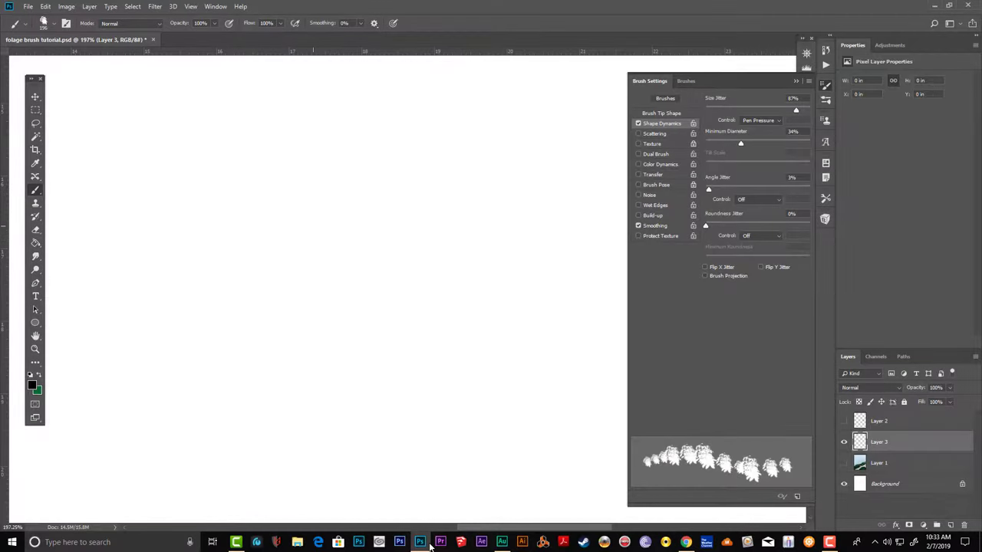
Stamp a small cluster of foliage on the cleared canvas to test the brush with 3% angle jitter.
left_click(314, 220)
left_click(330, 203)
left_click(351, 201)
left_click(385, 237)
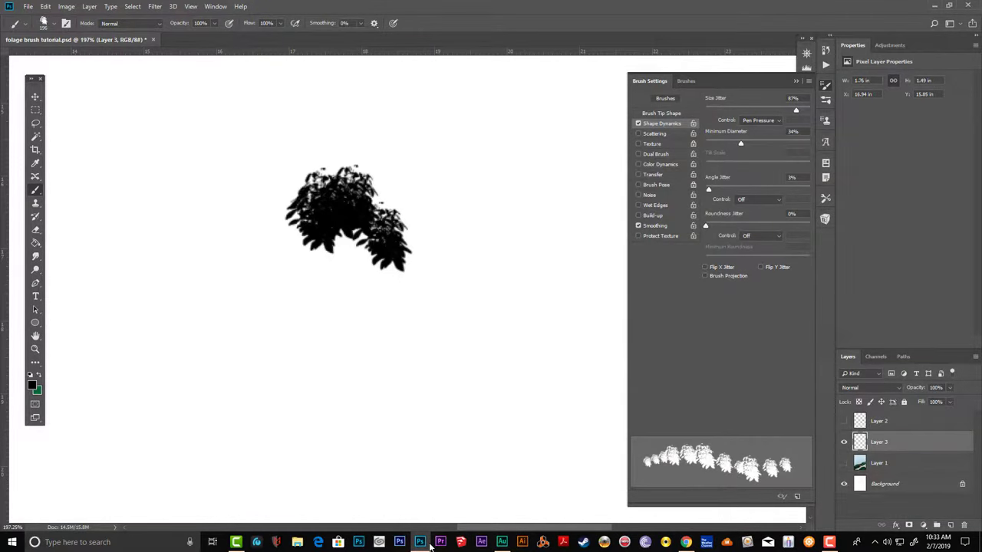
Set the angle jitter to 7% with Direction control and paint a dense test clump of foliage over the small cluster.
left_click_drag(709, 189, 712, 189)
left_click(759, 199)
left_click(745, 270)
left_click(364, 182)
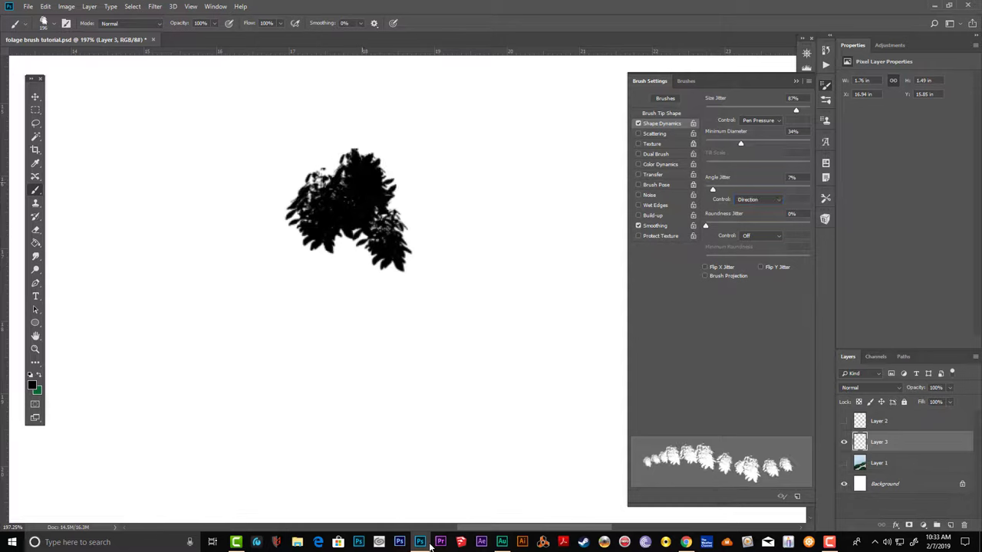
left_click(400, 168)
left_click(436, 211)
left_click(434, 213)
left_click(457, 257)
left_click(428, 268)
mouse_move(457, 264)
left_mouse_down()
mouse_move(388, 303)
mouse_move(319, 238)
mouse_move(376, 153)
mouse_move(452, 203)
mouse_move(399, 238)
mouse_move(307, 234)
mouse_move(345, 153)
mouse_move(396, 146)
mouse_move(472, 180)
mouse_move(360, 299)
mouse_move(314, 261)
left_mouse_up()
Set the angle jitter to 72% with Direction control and paint a separate test clump in the empty area beside the first.
left_click(758, 199)
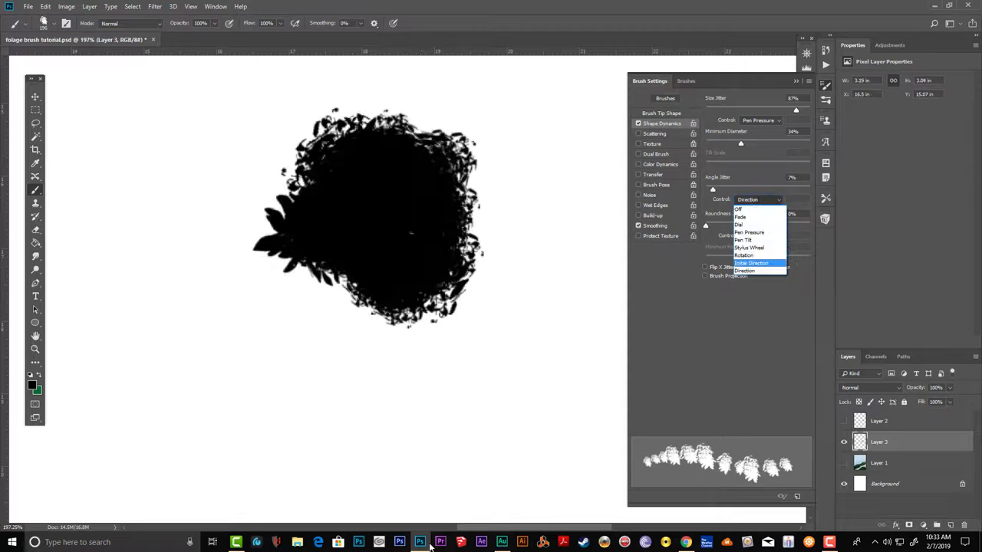
left_click(759, 265)
left_click_drag(712, 190, 780, 190)
mouse_move(153, 230)
left_mouse_down()
mouse_move(153, 169)
mouse_move(215, 191)
mouse_move(200, 307)
mouse_move(100, 261)
mouse_move(108, 176)
mouse_move(230, 192)
mouse_move(230, 307)
mouse_move(138, 307)
left_mouse_up()
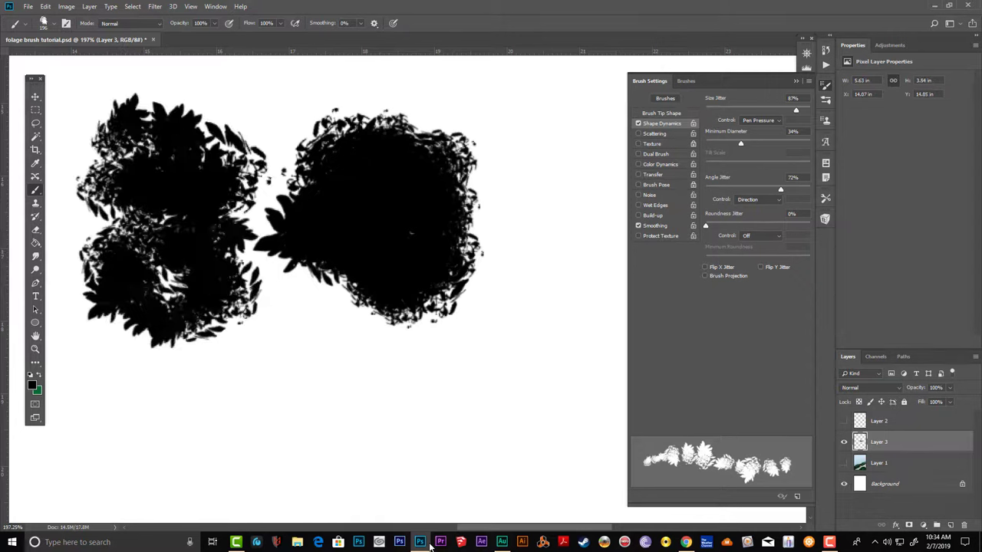
Enable Scattering at 78% with Pen Pressure control and paint test foliage beside the dense clump.
left_click(654, 134)
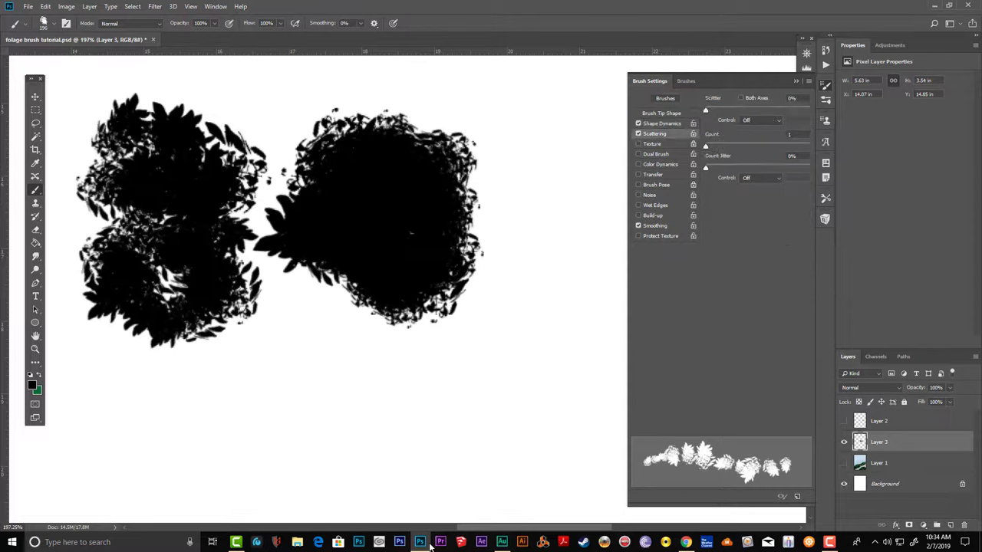
mouse_move(705, 110)
left_mouse_down()
mouse_move(726, 111)
mouse_move(714, 111)
left_mouse_up()
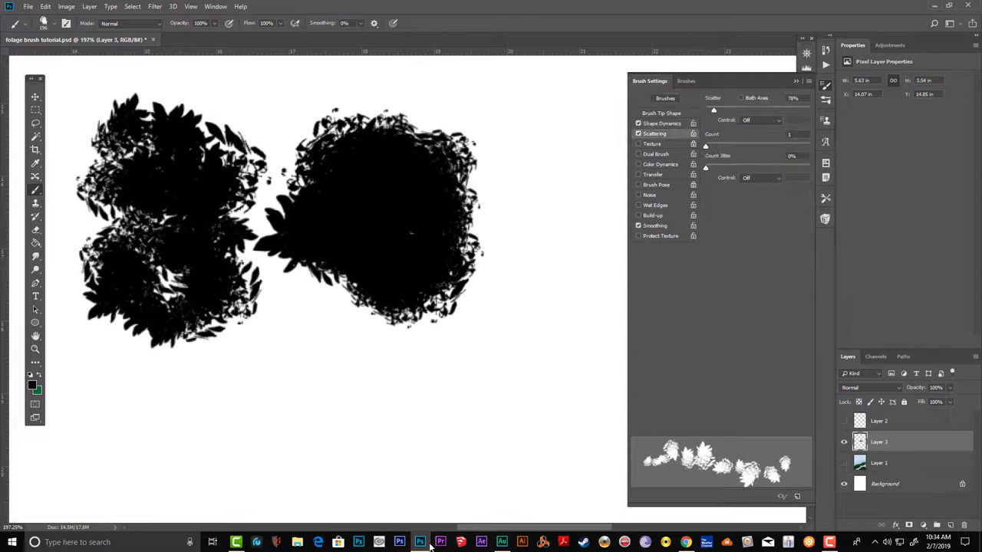
left_click(761, 120)
left_click(753, 153)
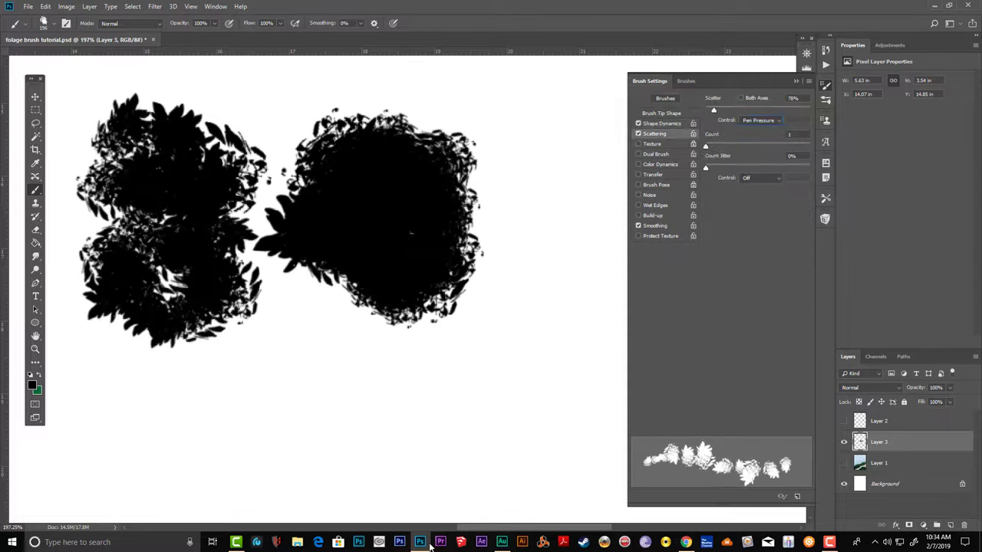
mouse_move(507, 368)
left_mouse_down()
mouse_move(537, 322)
mouse_move(521, 268)
mouse_move(549, 204)
mouse_move(545, 399)
left_mouse_up()
mouse_move(506, 429)
left_mouse_down()
mouse_move(433, 383)
mouse_move(568, 176)
mouse_move(583, 292)
mouse_move(430, 353)
mouse_move(460, 292)
left_mouse_up()
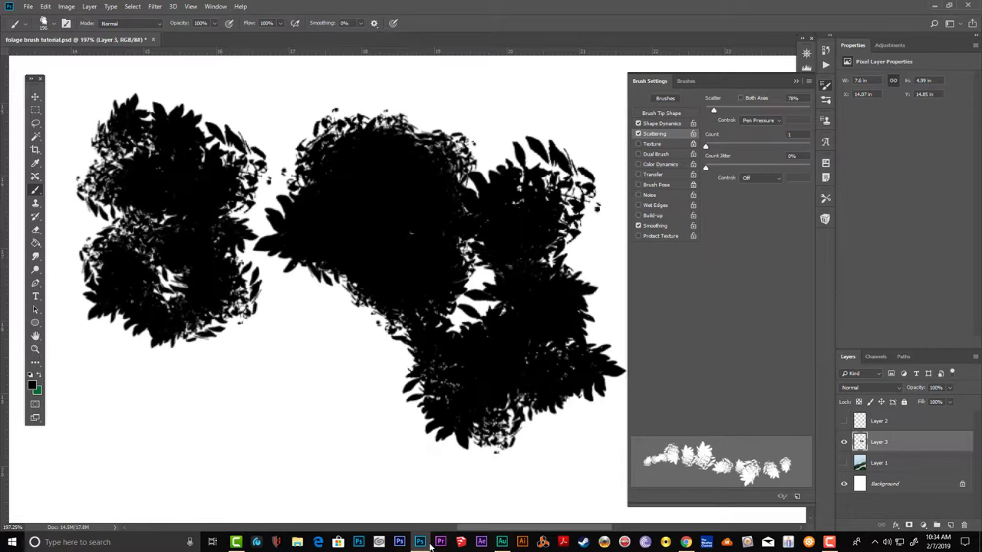
Paint test foliage with a scatter count of 3, and again with the count returned to 1.
left_click_drag(706, 147, 719, 146)
mouse_move(297, 358)
left_mouse_down()
mouse_move(326, 431)
mouse_move(304, 342)
mouse_move(299, 399)
mouse_move(370, 418)
left_mouse_up()
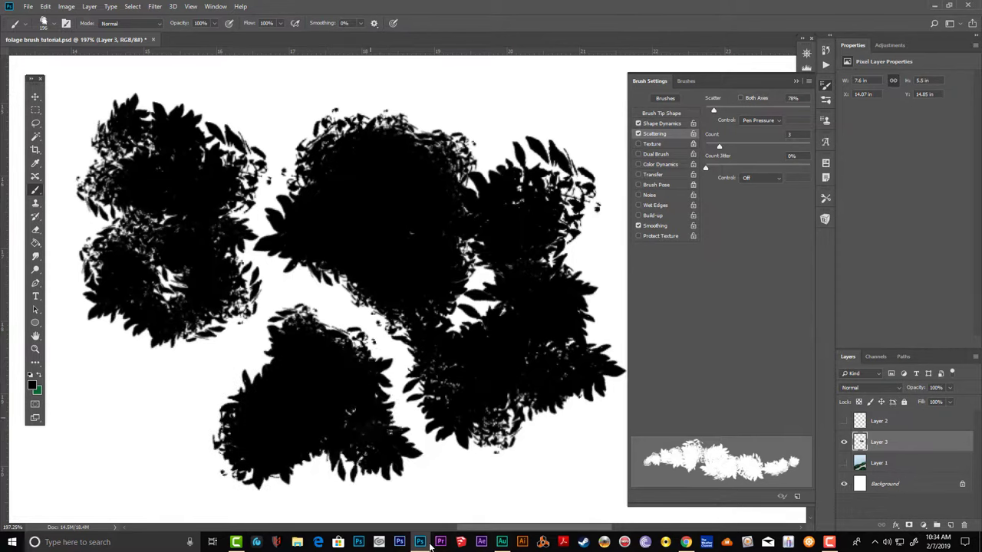
left_click_drag(323, 475, 490, 444)
mouse_move(719, 146)
left_mouse_down()
mouse_move(705, 146)
mouse_move(791, 146)
mouse_move(706, 146)
left_mouse_up()
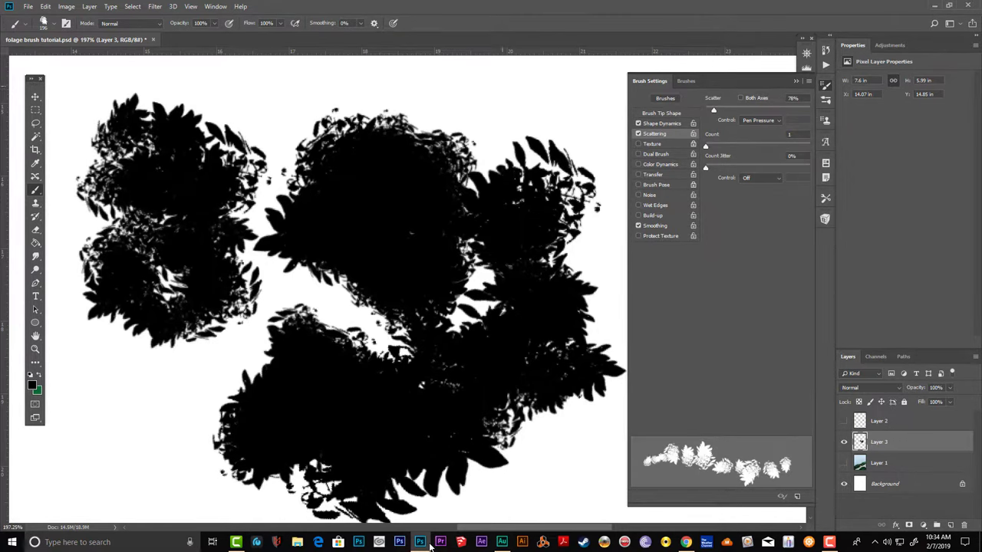
mouse_move(536, 116)
left_mouse_down()
mouse_move(545, 107)
mouse_move(571, 115)
mouse_move(510, 131)
mouse_move(537, 152)
left_mouse_up()
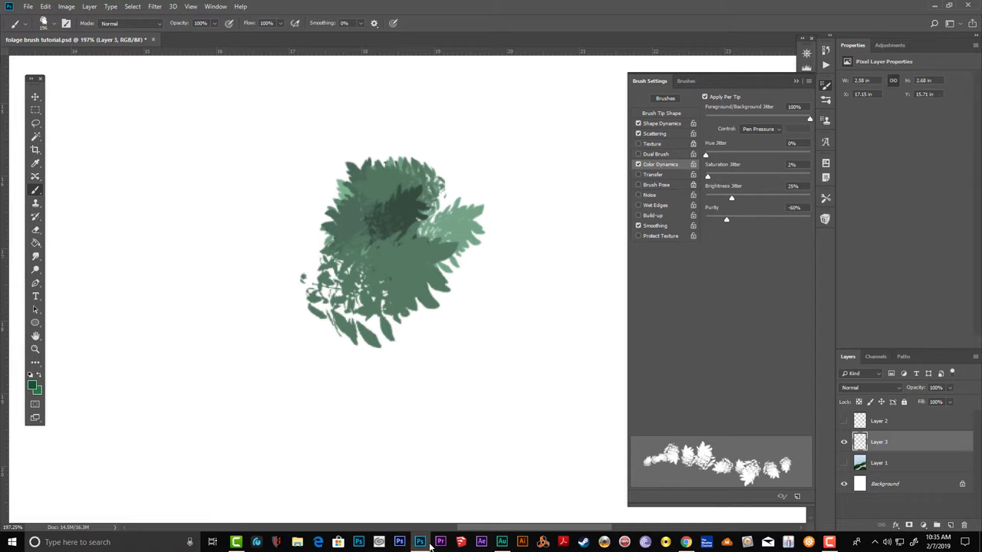
Set the foreground/background jitter to 52% with Pen Pressure control and paint test foliage over and beside the green clump.
mouse_move(810, 119)
left_mouse_down()
mouse_move(716, 119)
mouse_move(732, 119)
left_mouse_up()
left_click(762, 130)
left_click(762, 129)
mouse_move(731, 119)
left_mouse_down()
mouse_move(708, 119)
mouse_move(752, 119)
left_mouse_up()
left_click(472, 183)
left_click(493, 201)
left_click(488, 202)
left_click(470, 212)
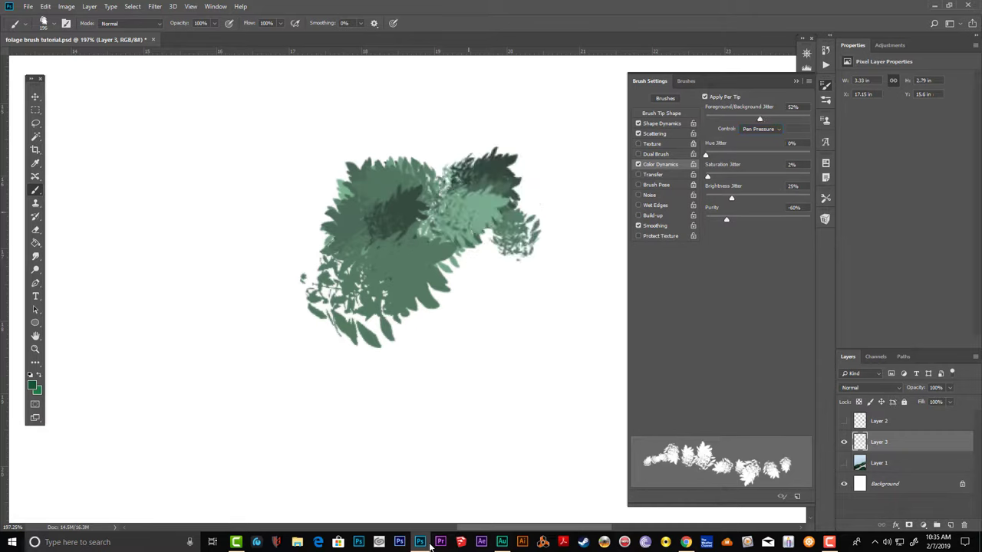
left_click(509, 249)
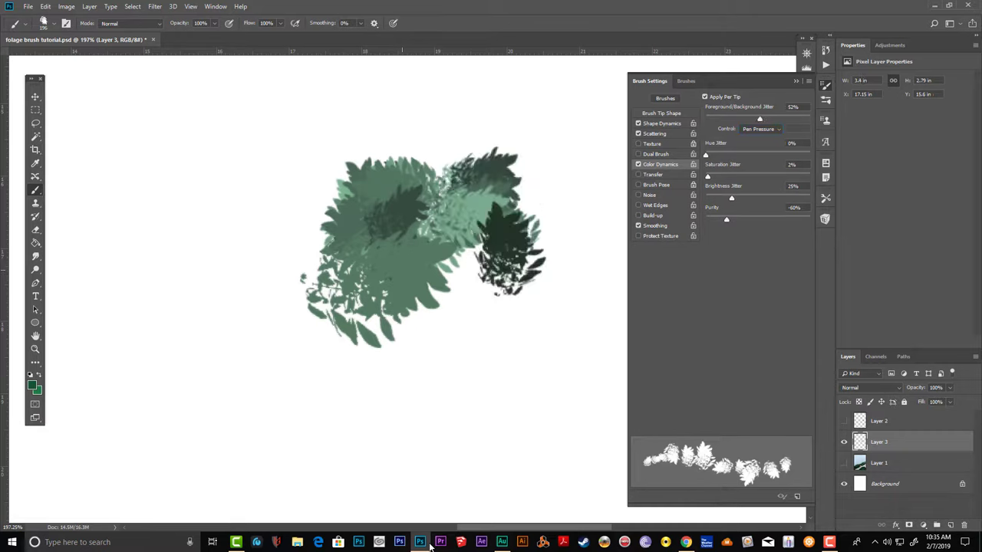
left_click(406, 197)
left_click(488, 216)
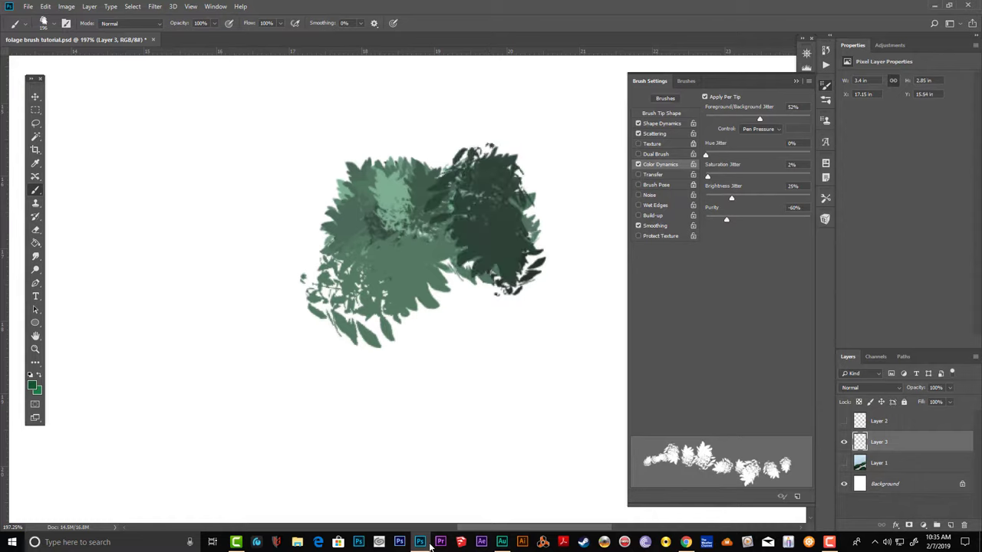
Set the hue jitter to 68% and paint a multicoloured test clump beside the green foliage.
left_click_drag(705, 154, 715, 154)
left_click(228, 234)
left_click(284, 223)
left_click(290, 249)
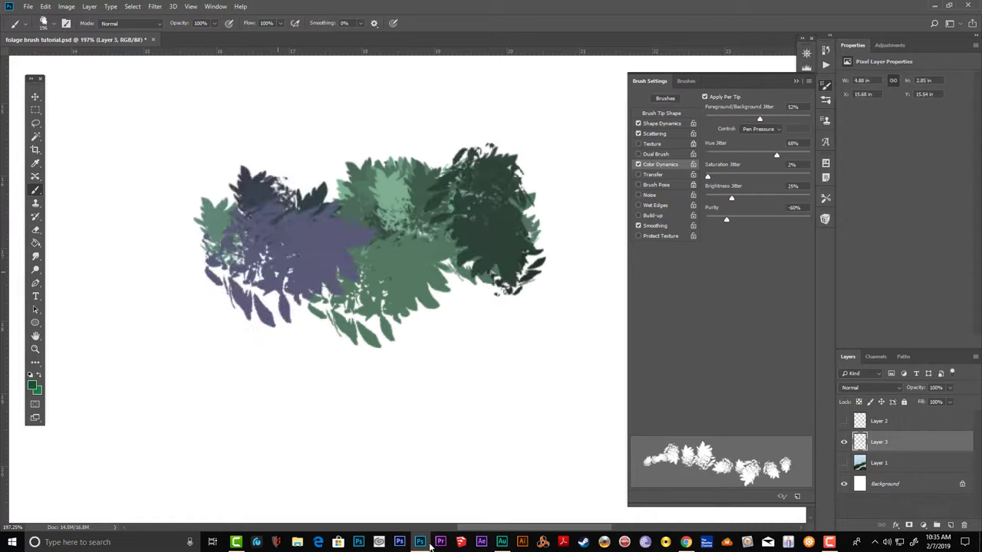
left_click(262, 274)
left_click(247, 293)
left_click(276, 233)
left_click(279, 221)
left_click(287, 284)
left_click(307, 184)
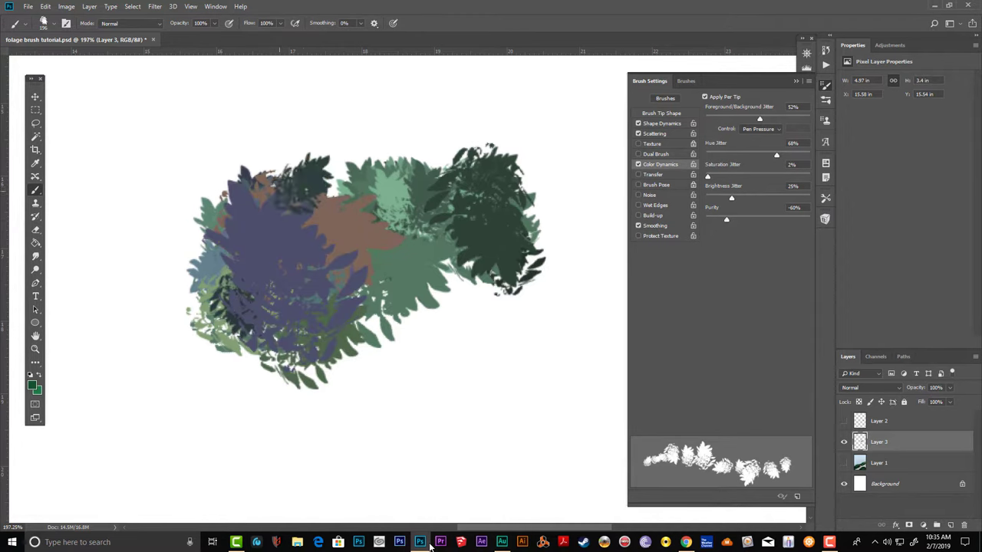
left_click(306, 185)
Set the hue jitter to 4% and paint test foliage over the clump, also trying a brightness jitter of 75%.
left_click_drag(776, 154, 710, 154)
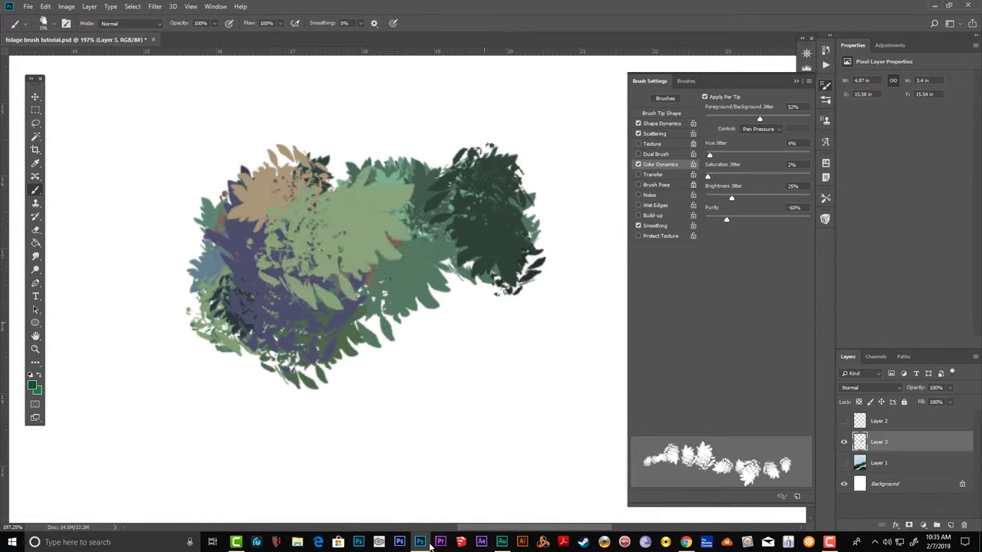
mouse_move(484, 324)
left_mouse_down()
mouse_move(516, 345)
mouse_move(487, 357)
mouse_move(472, 353)
mouse_move(461, 326)
mouse_move(456, 334)
mouse_move(502, 299)
mouse_move(552, 314)
mouse_move(533, 284)
mouse_move(462, 230)
mouse_move(476, 223)
mouse_move(470, 195)
mouse_move(481, 169)
mouse_move(413, 156)
left_mouse_up()
mouse_move(419, 258)
left_mouse_down()
mouse_move(348, 272)
mouse_move(310, 265)
mouse_move(393, 190)
mouse_move(411, 254)
left_mouse_up()
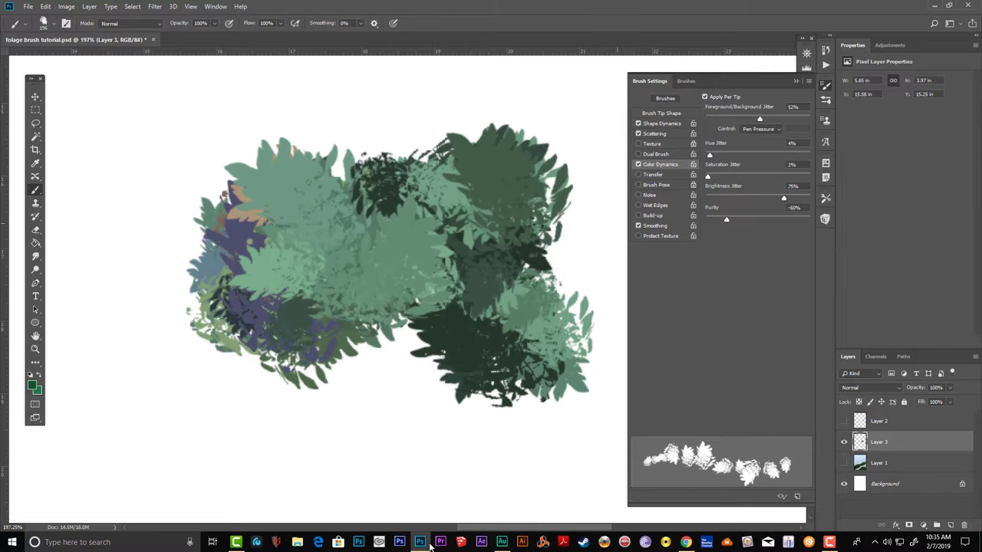
mouse_move(392, 351)
left_mouse_down()
mouse_move(375, 230)
mouse_move(387, 299)
mouse_move(404, 313)
mouse_move(457, 252)
mouse_move(473, 298)
mouse_move(380, 314)
mouse_move(365, 306)
mouse_move(354, 272)
mouse_move(437, 230)
mouse_move(474, 237)
mouse_move(411, 298)
mouse_move(365, 276)
mouse_move(488, 268)
mouse_move(440, 298)
mouse_move(400, 299)
mouse_move(386, 283)
mouse_move(511, 237)
mouse_move(511, 313)
mouse_move(385, 337)
mouse_move(381, 295)
mouse_move(273, 322)
mouse_move(372, 329)
mouse_move(407, 302)
mouse_move(342, 313)
mouse_move(471, 269)
left_mouse_up()
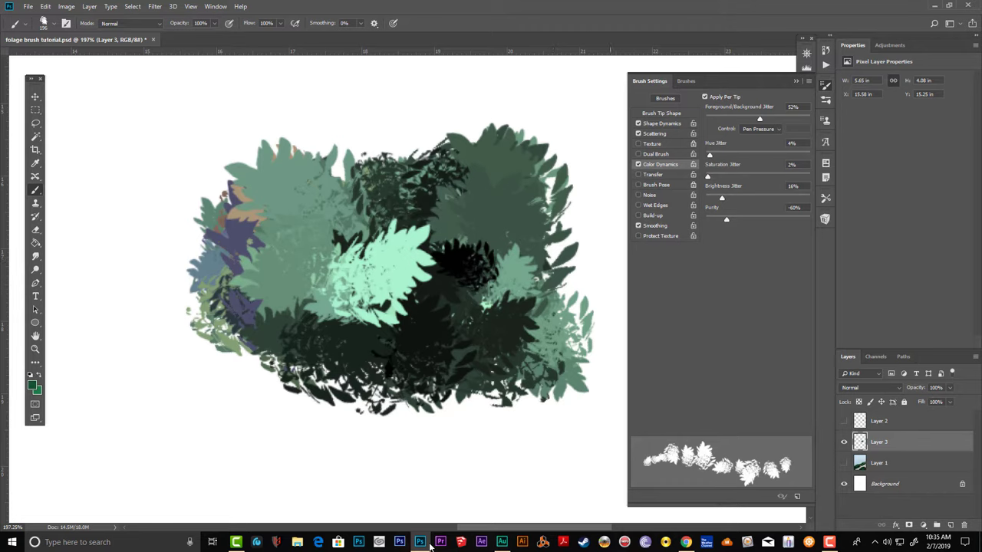
Set the brightness jitter to 8% and paint test foliage with greatly raised purity, and again with purity at -100%.
left_click_drag(721, 198, 760, 219)
mouse_move(525, 213)
left_mouse_down()
mouse_move(506, 270)
mouse_move(598, 288)
mouse_move(441, 364)
mouse_move(365, 344)
mouse_move(543, 365)
mouse_move(523, 257)
left_mouse_up()
left_click_drag(800, 219, 705, 220)
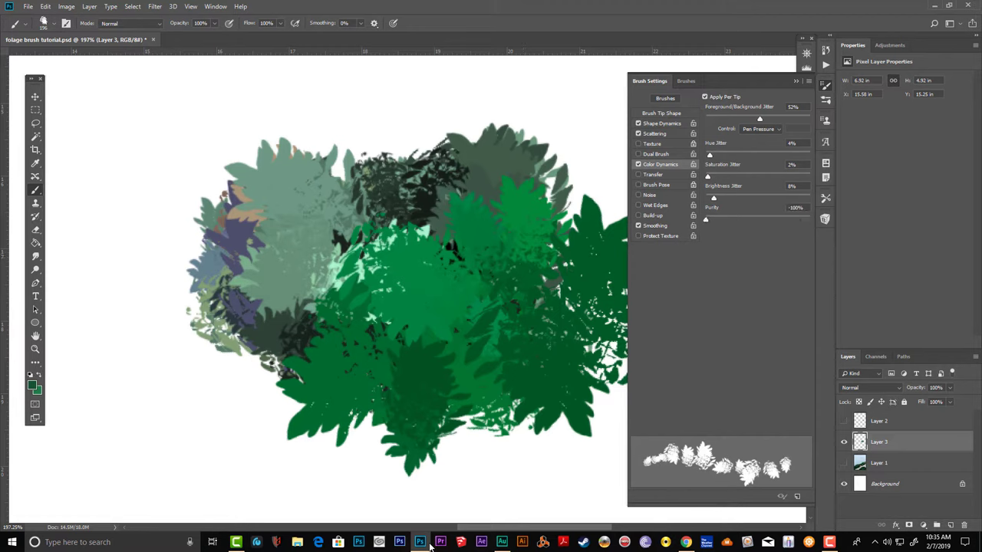
mouse_move(414, 268)
left_mouse_down()
mouse_move(351, 299)
mouse_move(499, 303)
mouse_move(462, 384)
left_mouse_up()
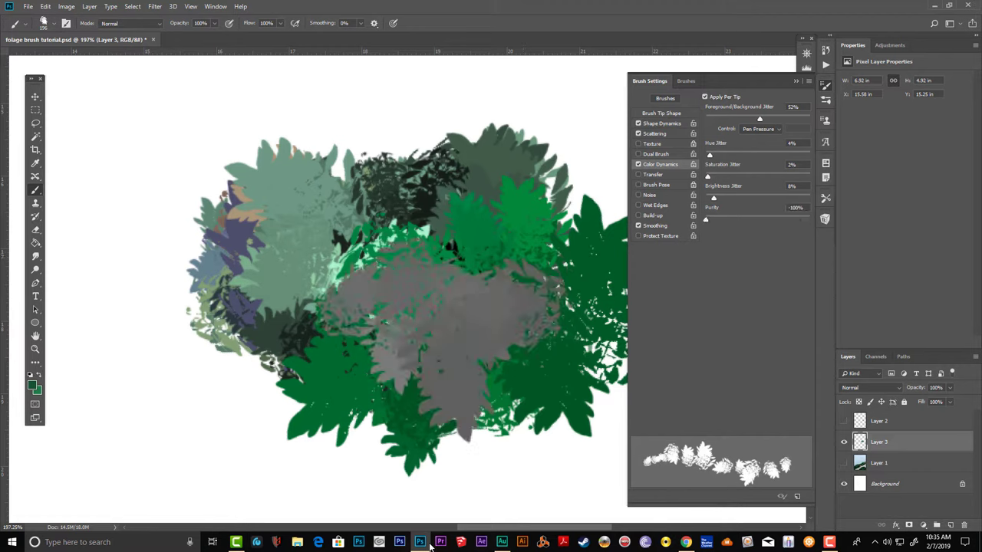
Set the purity to -29% and paint muted green foliage over the clump and along its outer side.
left_click_drag(705, 219, 720, 219)
mouse_move(458, 285)
left_mouse_down()
mouse_move(477, 326)
mouse_move(387, 341)
mouse_move(539, 268)
mouse_move(346, 267)
mouse_move(449, 165)
mouse_move(571, 280)
mouse_move(364, 376)
mouse_move(216, 365)
left_mouse_up()
mouse_move(176, 306)
left_mouse_down()
mouse_move(165, 230)
mouse_move(201, 142)
mouse_move(222, 123)
left_mouse_up()
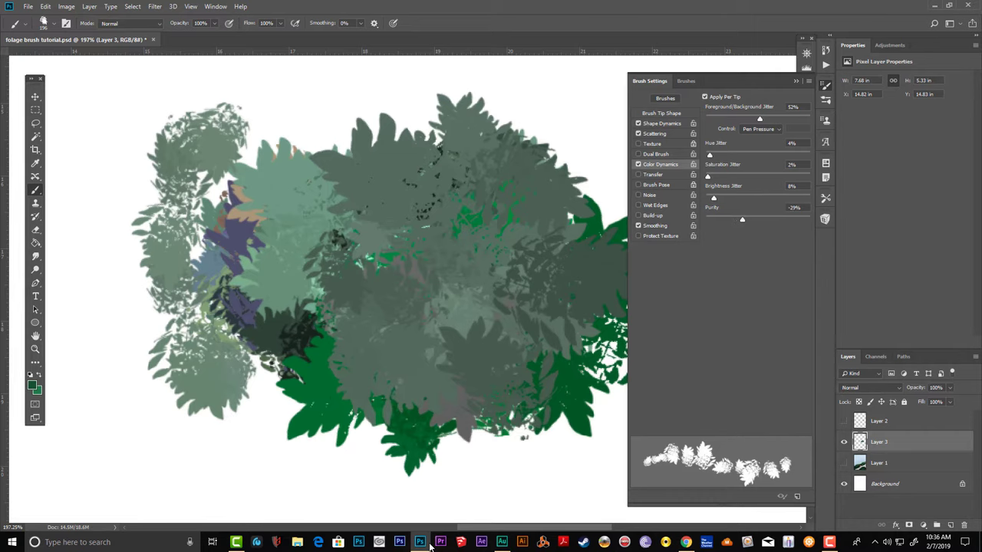
Set the saturation jitter to 21%, paint over the existing clump and build up a separate tree crown beside it.
mouse_move(219, 234)
left_mouse_down()
mouse_move(211, 192)
mouse_move(230, 142)
left_mouse_up()
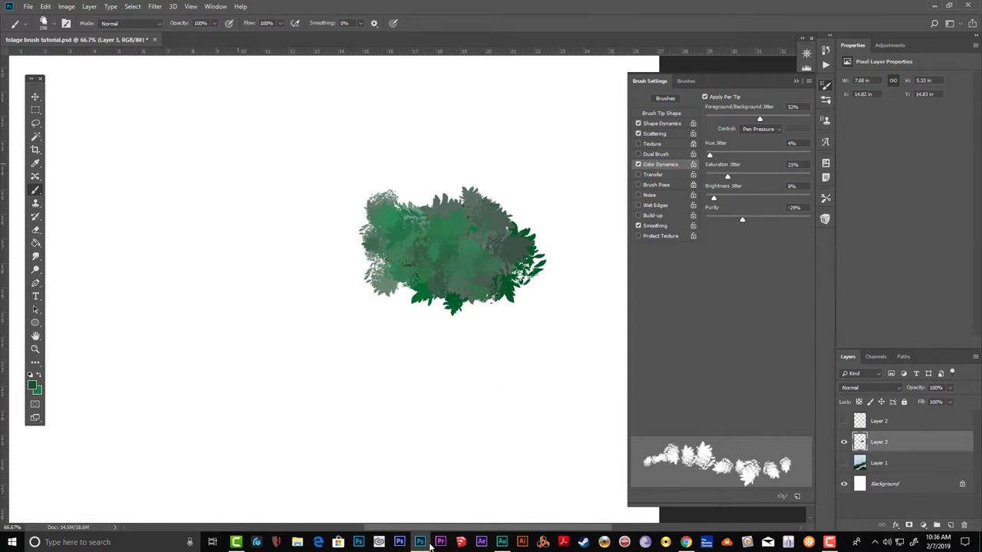
mouse_move(263, 176)
left_mouse_down()
mouse_move(316, 207)
mouse_move(264, 221)
mouse_move(258, 156)
mouse_move(307, 127)
mouse_move(290, 205)
mouse_move(280, 153)
mouse_move(293, 132)
mouse_move(337, 206)
mouse_move(260, 222)
mouse_move(339, 207)
mouse_move(275, 128)
mouse_move(255, 189)
mouse_move(305, 237)
mouse_move(242, 211)
mouse_move(210, 166)
mouse_move(341, 217)
left_mouse_up()
Choose the Hard Round ink brush preset at 11 px for painting the trunk.
left_click(53, 24)
left_click(67, 141)
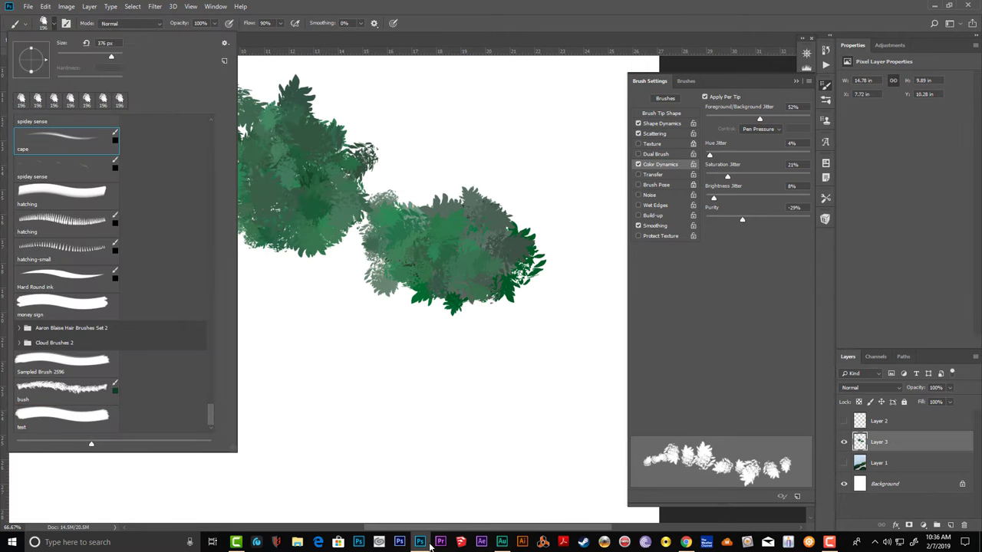
mouse_move(211, 414)
left_mouse_down()
mouse_move(211, 308)
mouse_move(211, 415)
left_mouse_up()
left_click(67, 141)
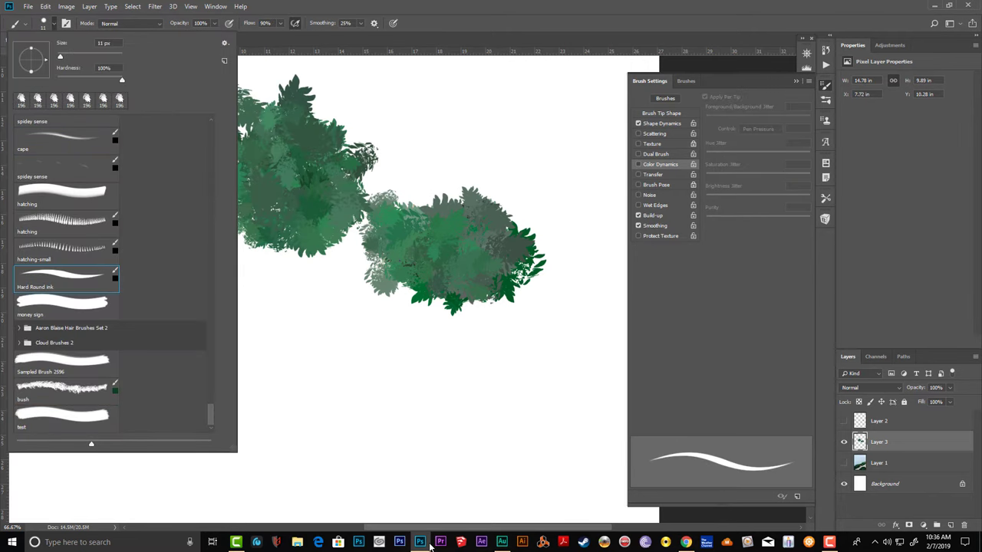
left_click(429, 23)
Swap the foreground and background colors and set the foreground color to a muted brown.
key("x")
left_click(32, 385)
left_click(567, 254)
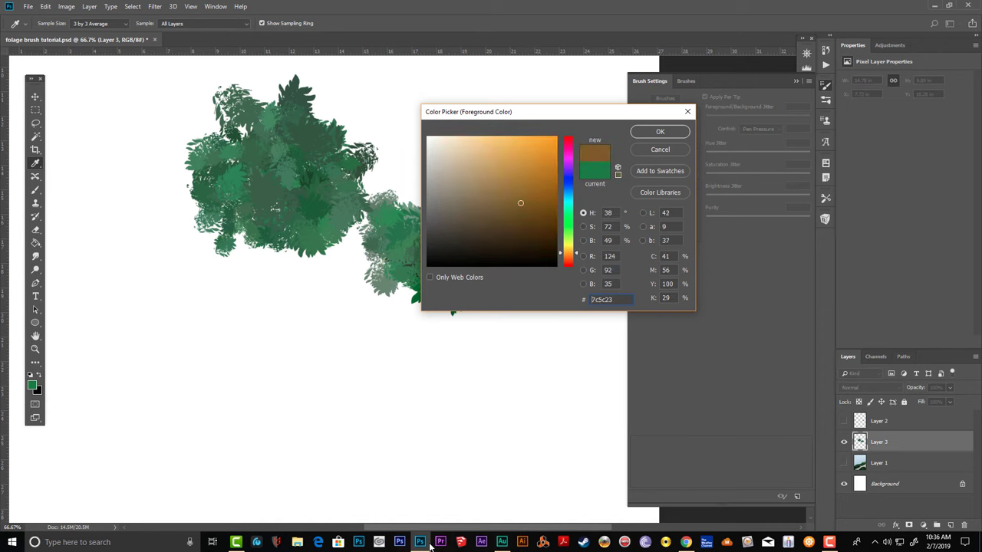
left_click(481, 207)
left_click(660, 132)
Paint a brown trunk with branches reaching up into the tree crown, and hide the brush settings.
left_click_drag(254, 242, 276, 296)
mouse_move(276, 296)
left_mouse_down()
mouse_move(281, 248)
mouse_move(275, 310)
left_mouse_up()
left_click_drag(268, 229, 276, 281)
left_click_drag(283, 248, 279, 296)
left_click_drag(278, 290, 274, 334)
left_click_drag(278, 312, 271, 338)
left_click_drag(282, 285, 278, 325)
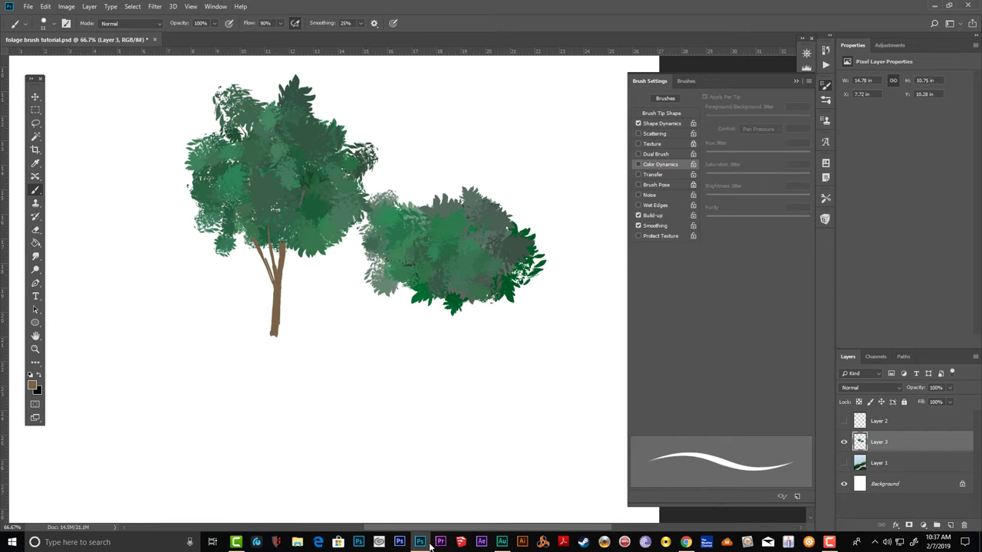
left_click_drag(234, 234, 290, 257)
key("F5")
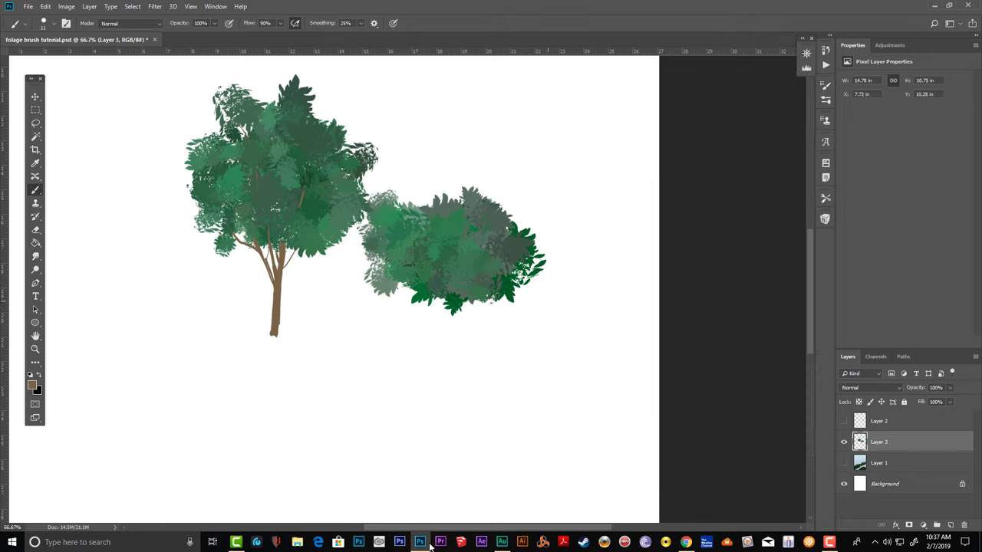